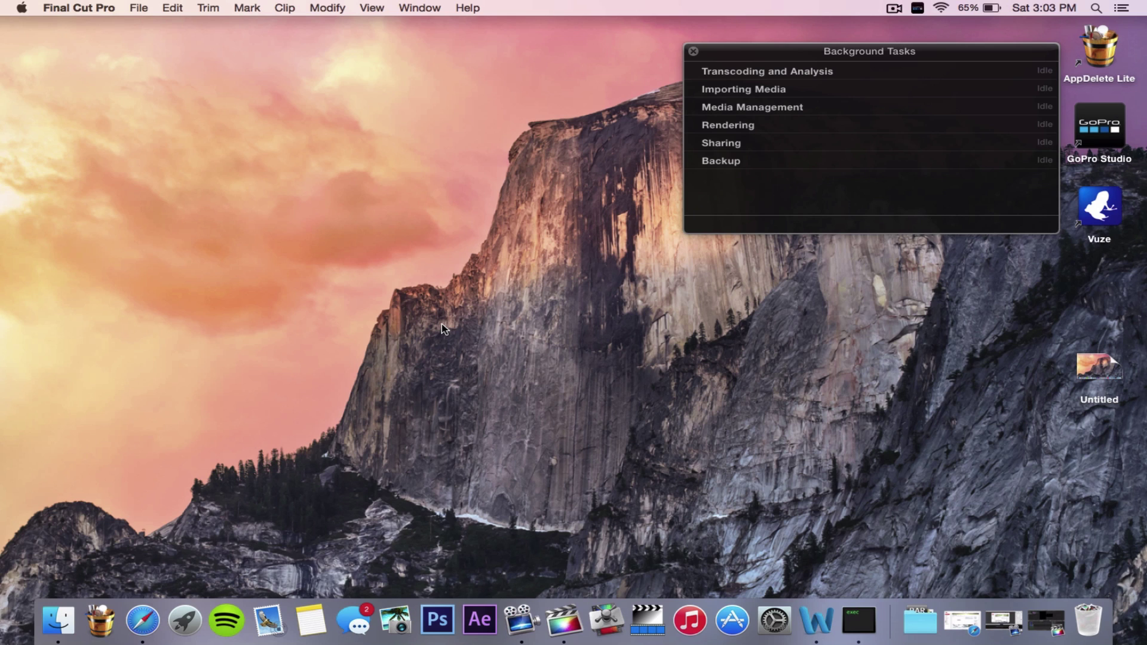
# - Restore the minimized Final Cut Pro window from the Dock to show the YoutubeINtro project
pyautogui.click(577, 615)
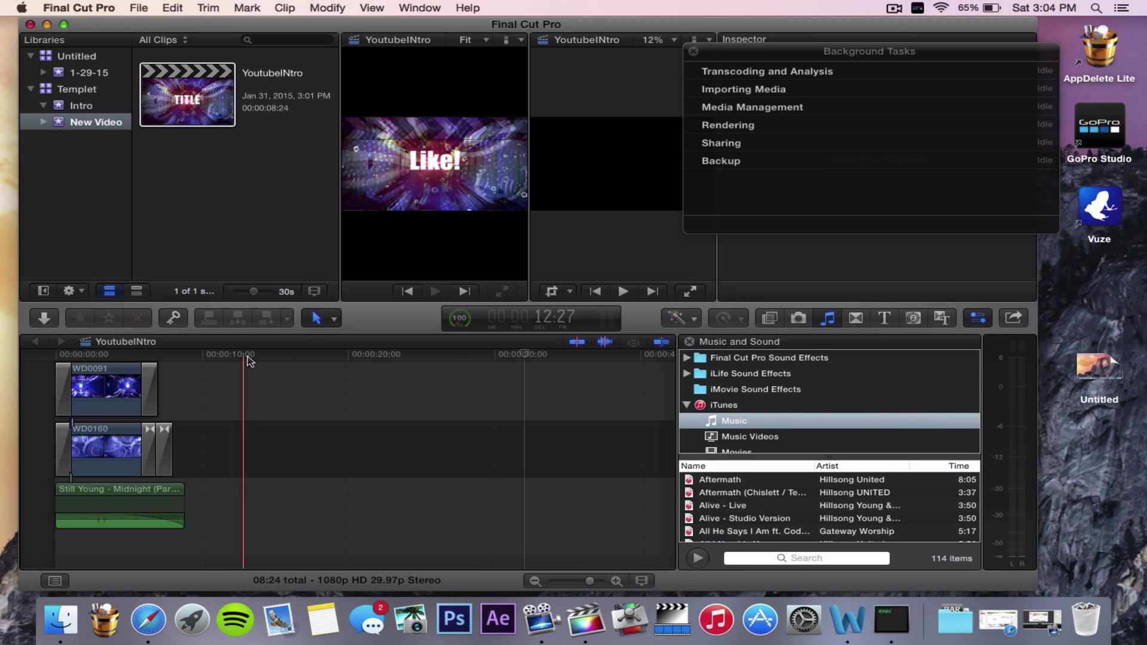
pyautogui.press('super+z')
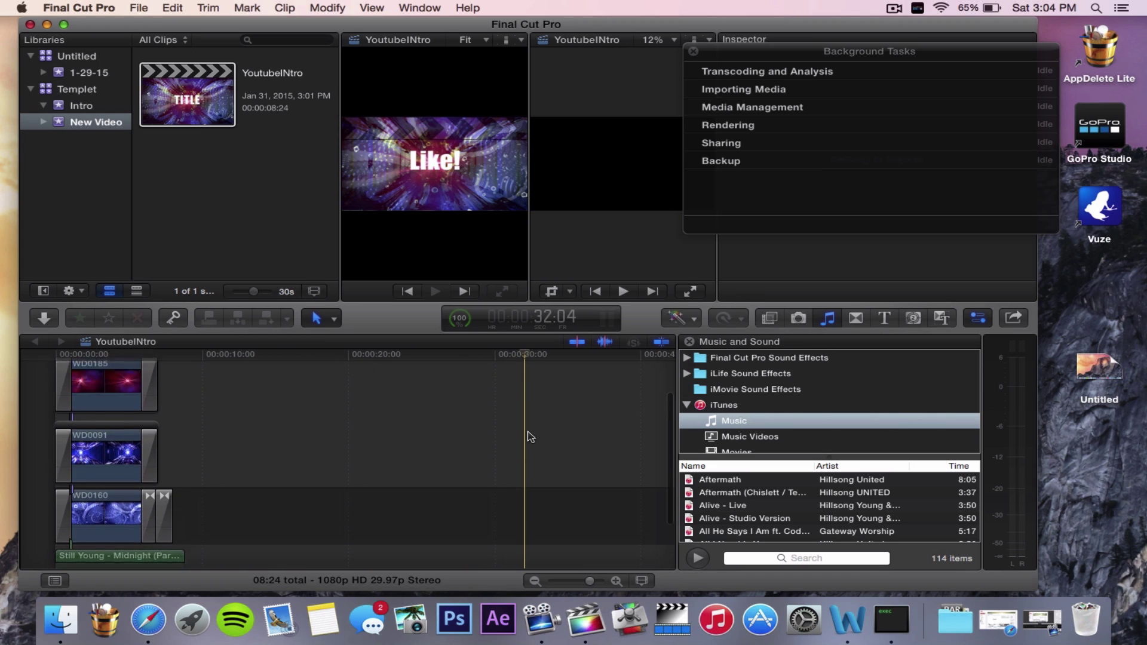
pyautogui.press('super+shift+z')
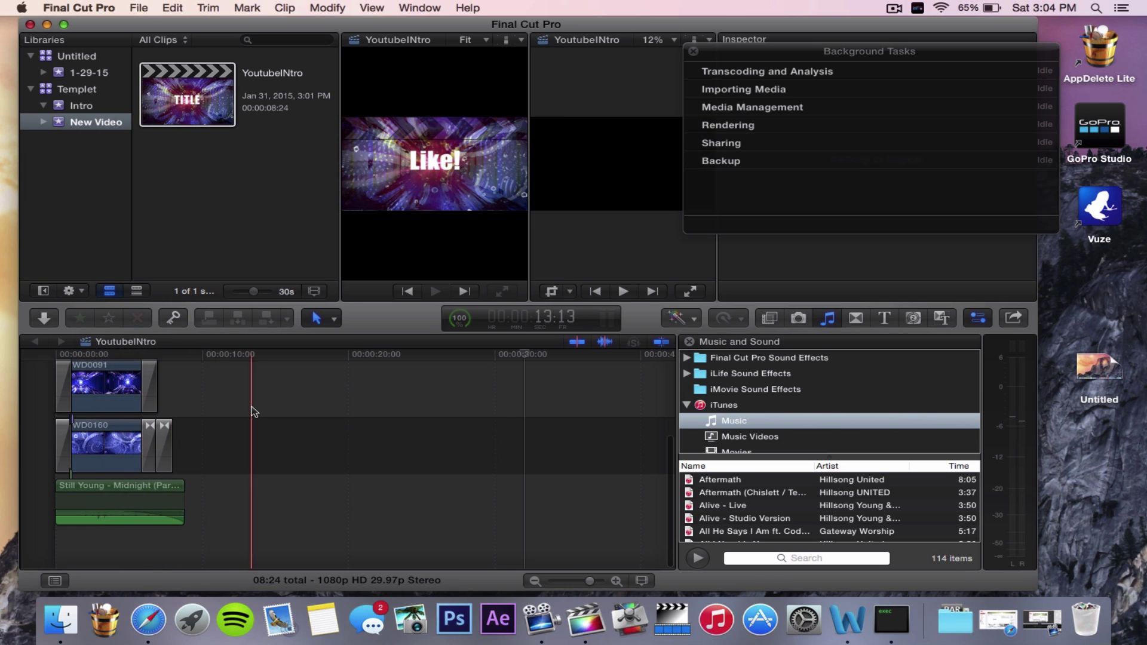
pyautogui.press('super+z')
pyautogui.press('super+z')
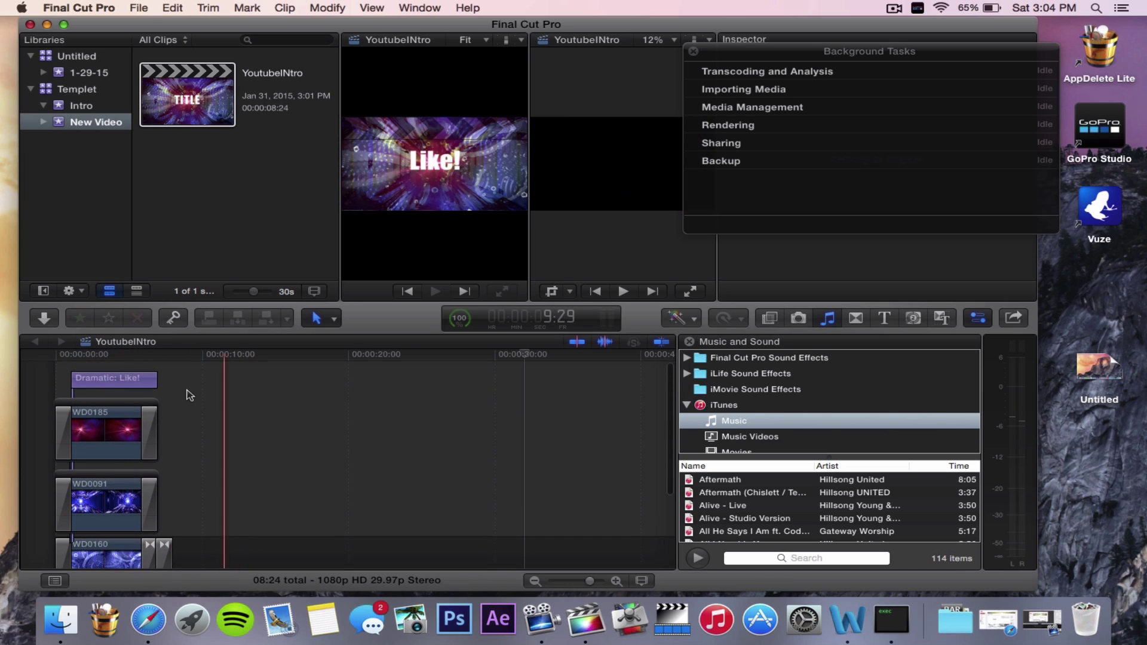
pyautogui.press('super+shift+z')
pyautogui.press('super+shift+z')
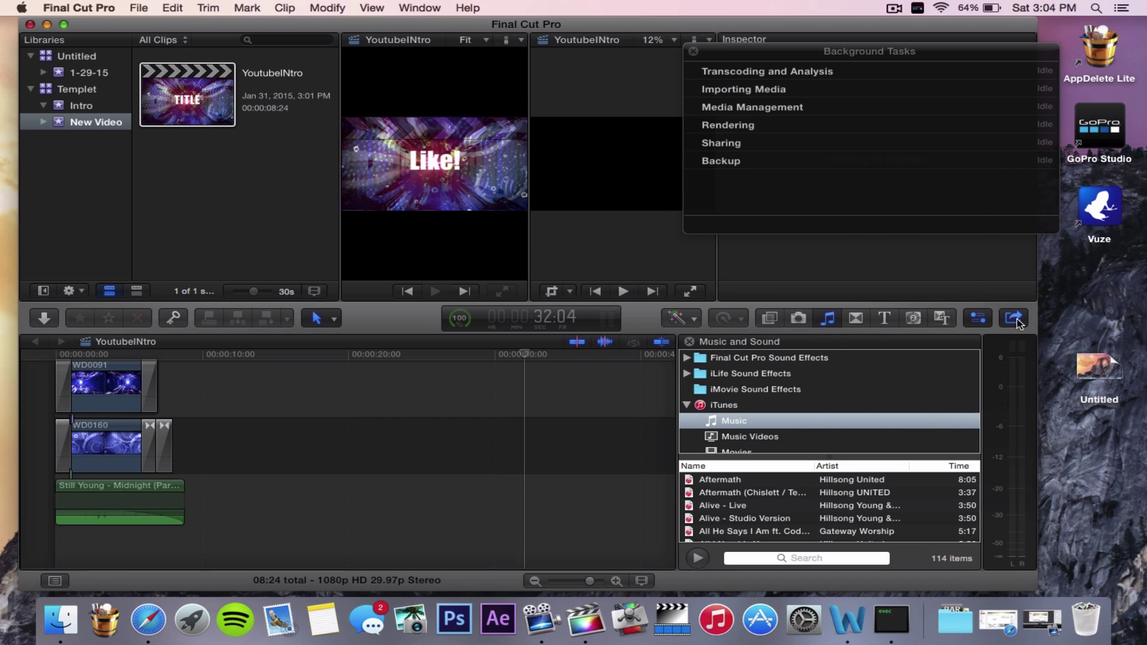
pyautogui.click(1015, 318)
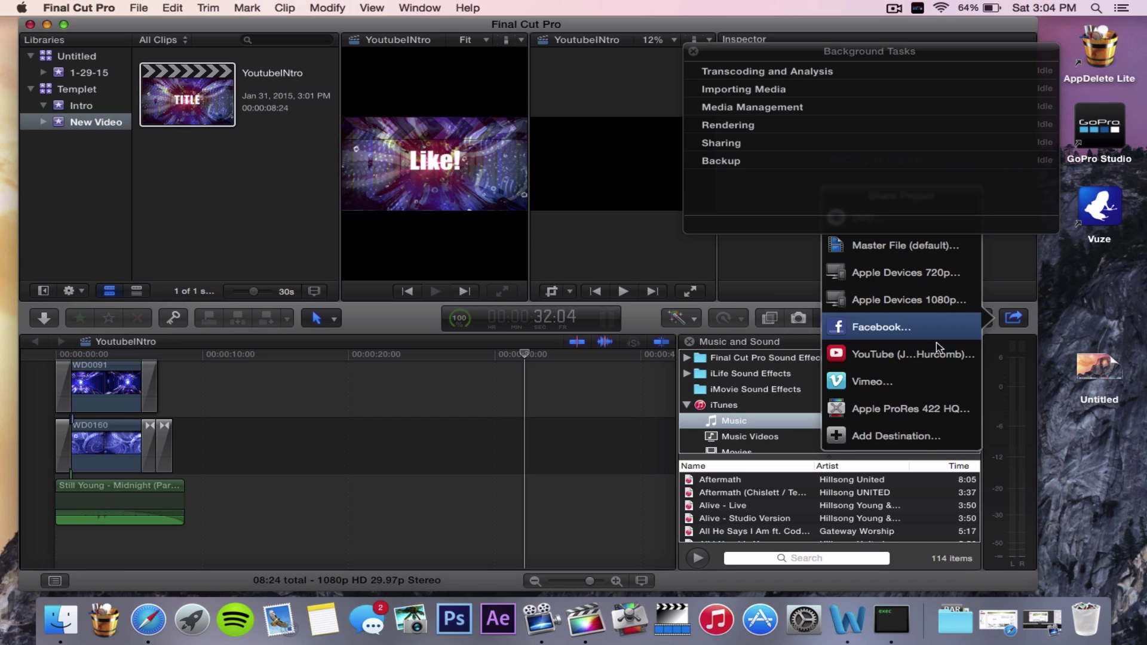
# - Add a new share destination from Compressor Settings using Built-in > ProRes > Apple ProRes 422 HQ
pyautogui.click(860, 442)
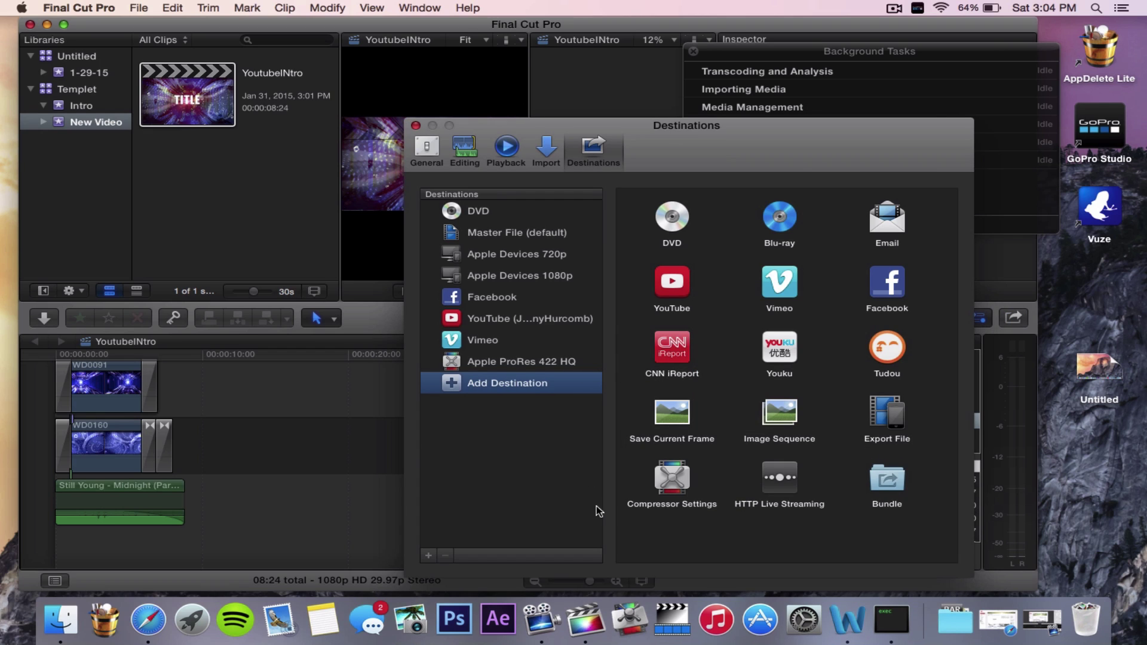
pyautogui.doubleClick(675, 496)
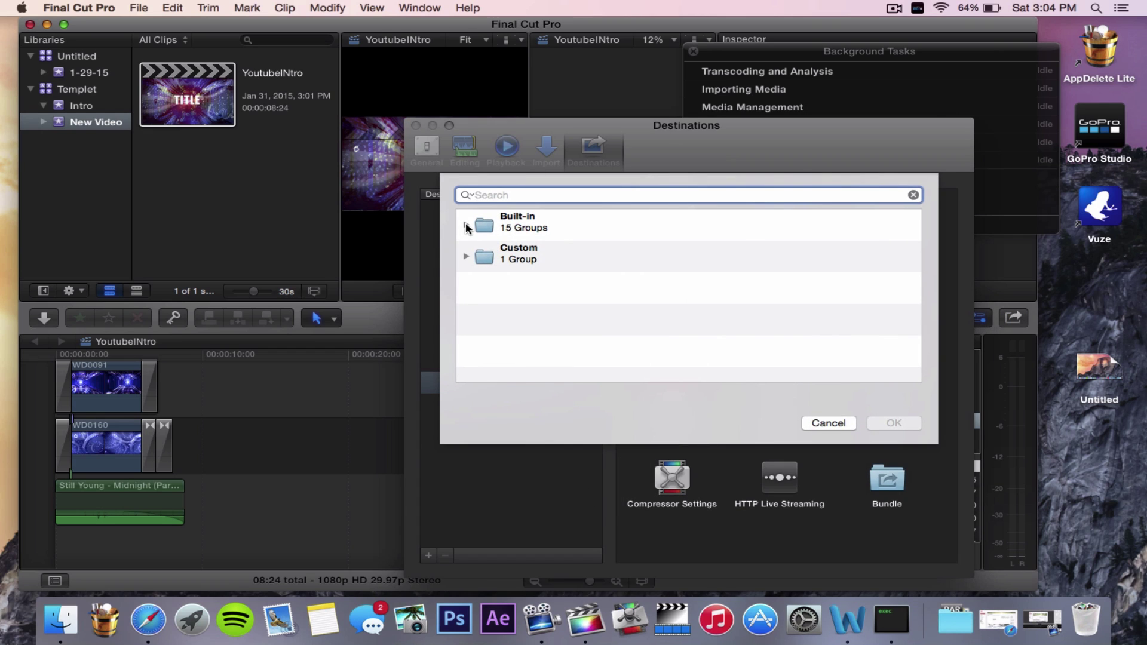
pyautogui.click(467, 227)
pyautogui.scroll(-3, 512, 294)
pyautogui.scroll(-8, 512, 293)
pyautogui.scroll(-2, 511, 293)
pyautogui.scroll(5, 511, 293)
pyautogui.click(474, 300)
pyautogui.click(479, 298)
pyautogui.scroll(-2, 594, 313)
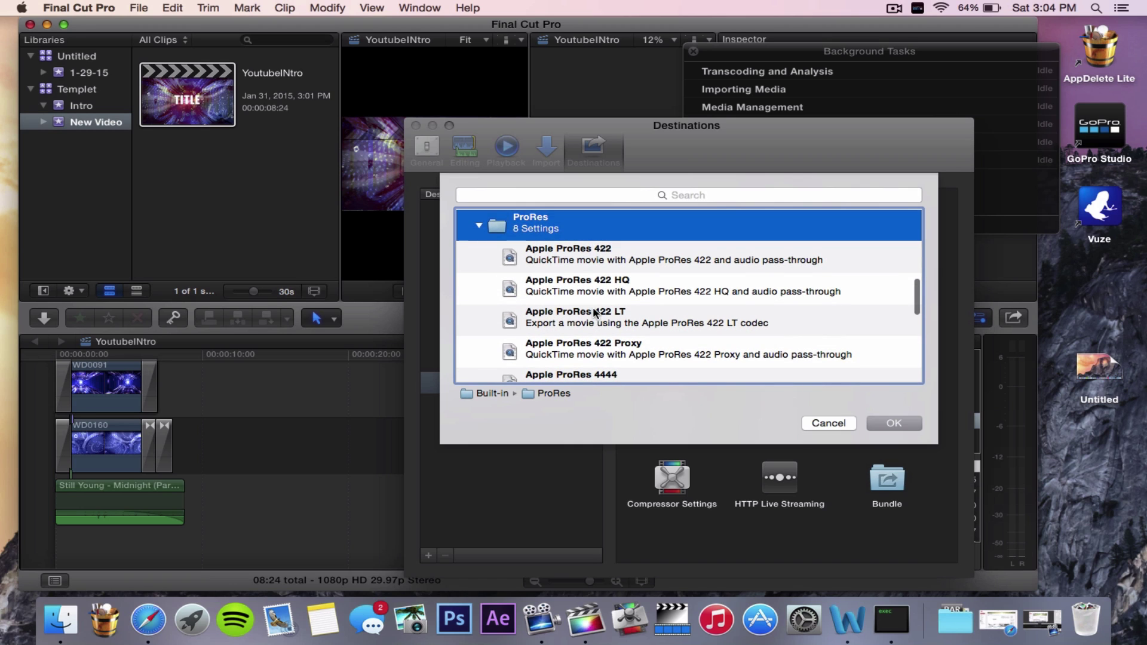
pyautogui.click(605, 288)
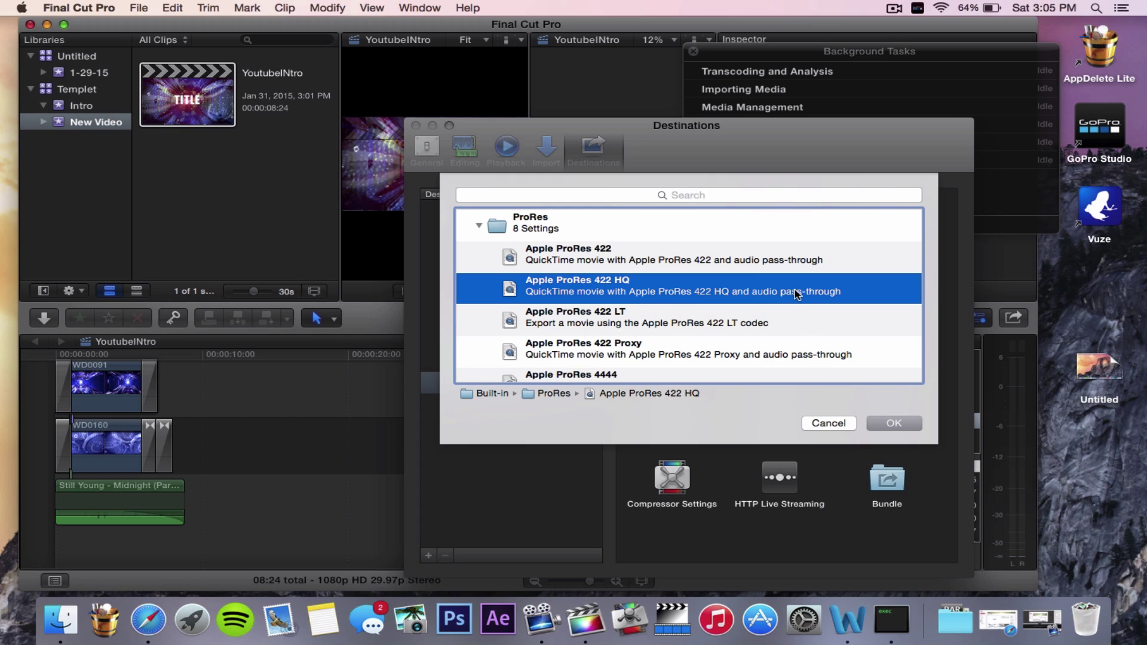
pyautogui.click(890, 424)
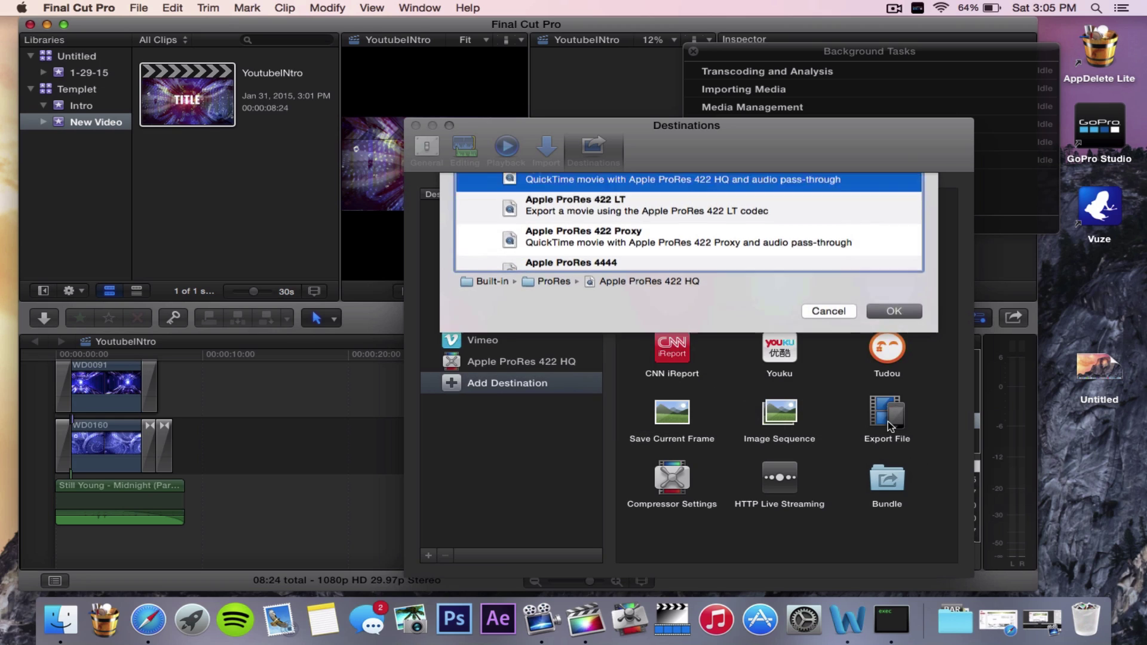
# - Compare the new 'Apple ProRes 422 HQ 1' destination with the original, then close Destinations
pyautogui.click(582, 363)
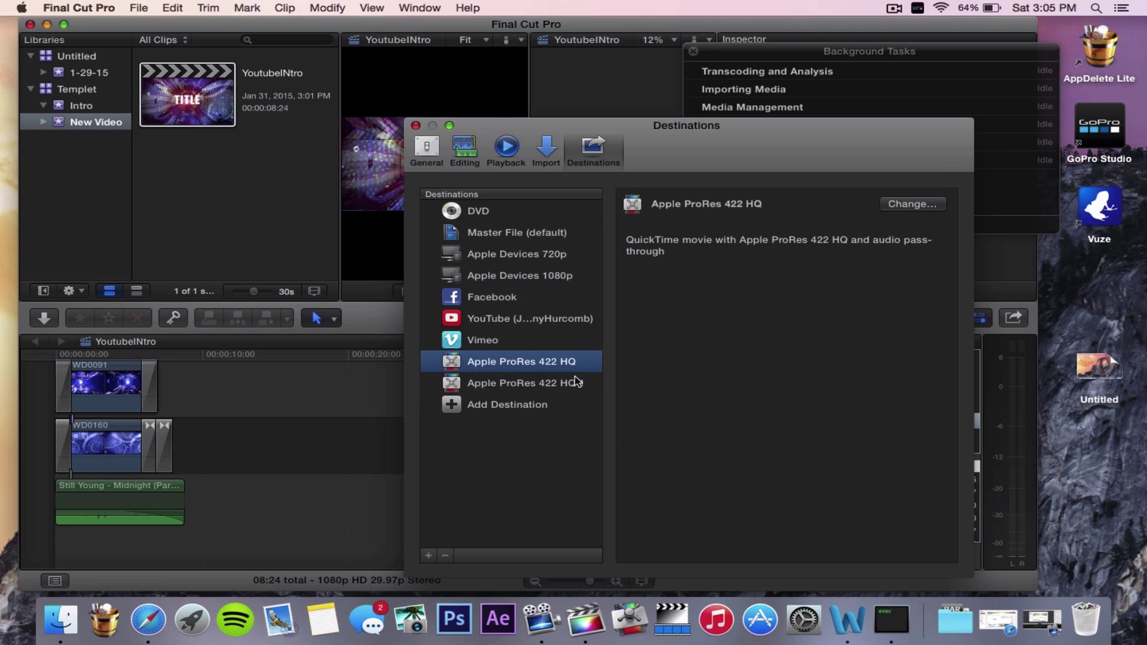
pyautogui.click(577, 382)
pyautogui.click(573, 364)
pyautogui.click(574, 383)
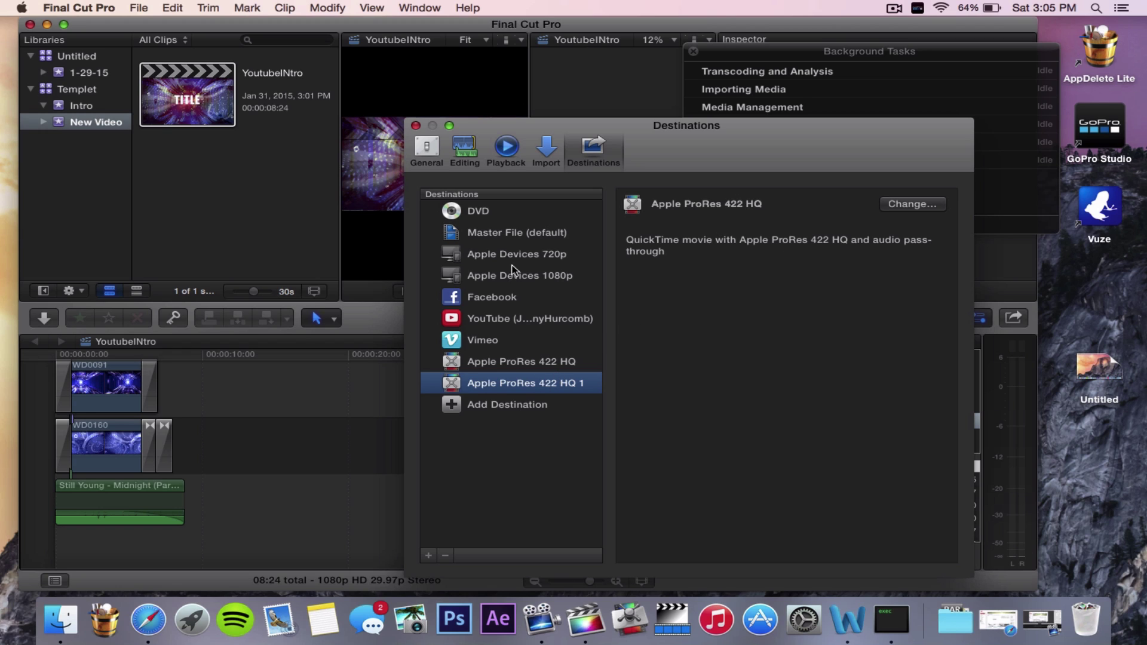
pyautogui.click(510, 386)
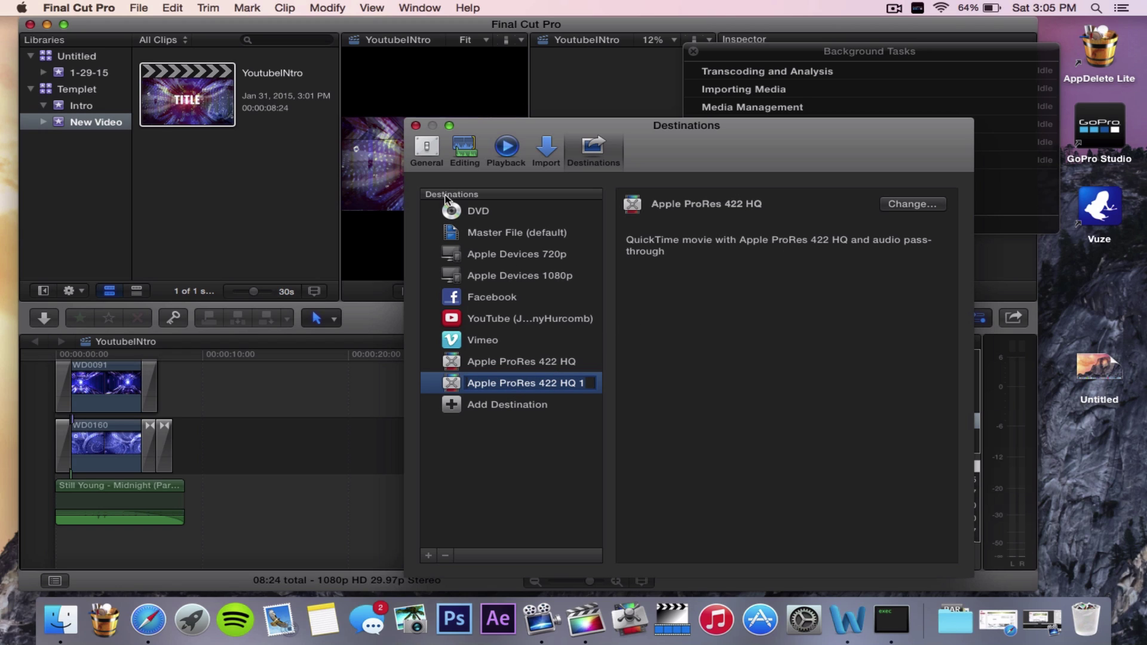
pyautogui.click(416, 126)
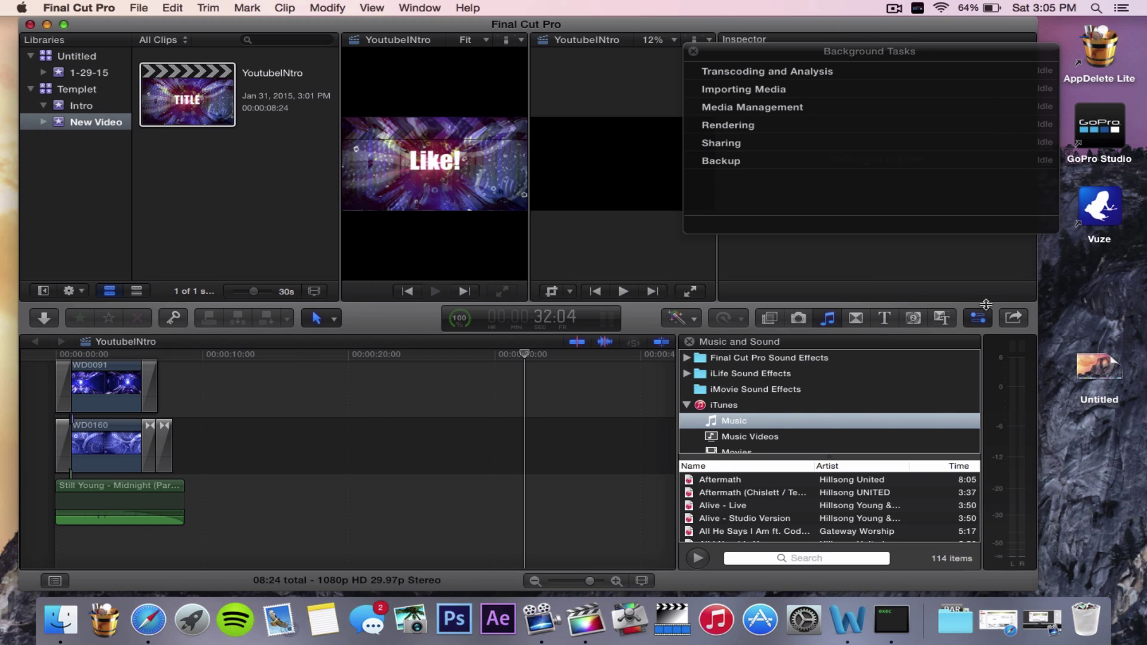
pyautogui.click(1021, 325)
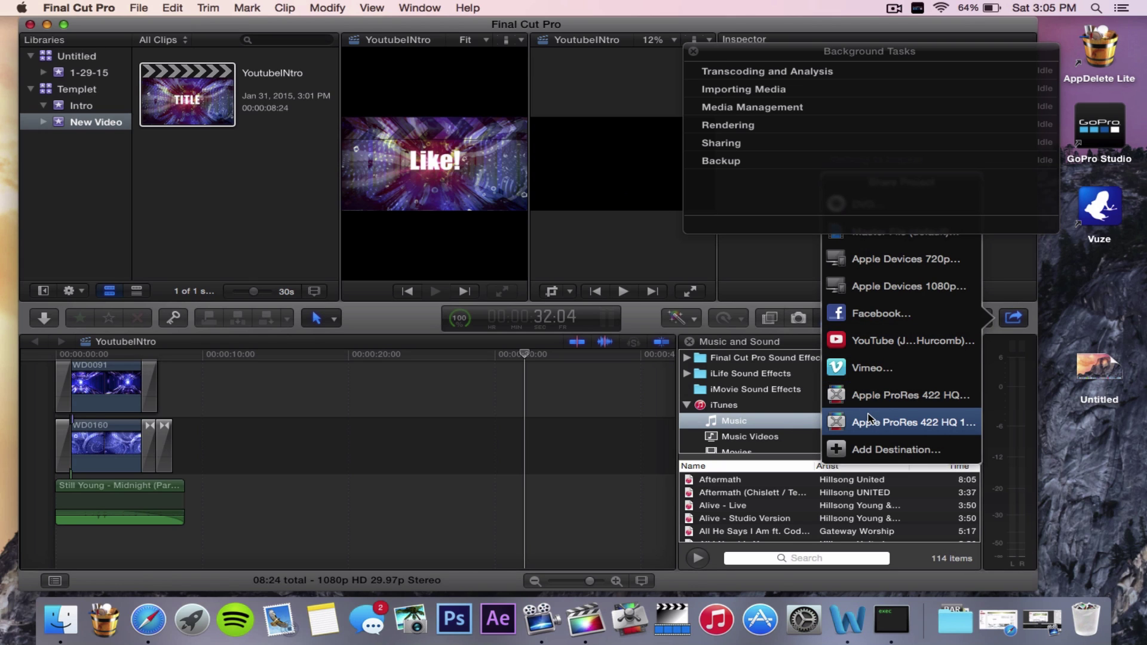
# - Share as Apple ProRes 422 HQ, clearing the old title and description and keeping the ProRes format
pyautogui.click(880, 394)
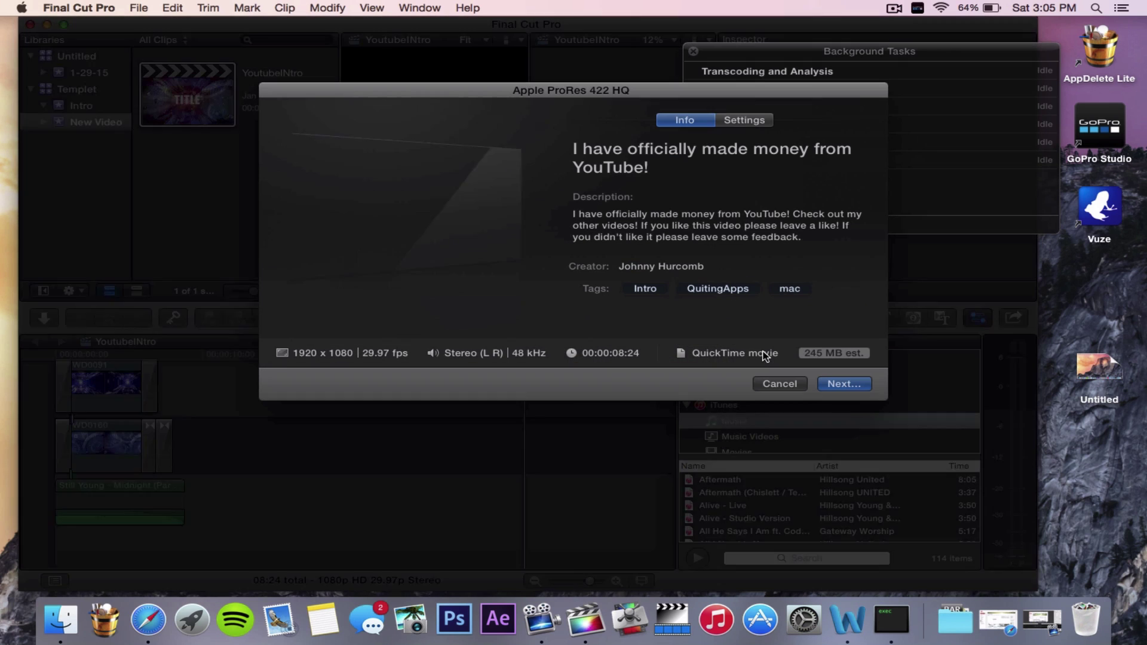
pyautogui.click(746, 121)
pyautogui.click(703, 121)
pyautogui.moveTo(823, 233); pyautogui.dragTo(594, 192)
pyautogui.press('BackSpace')
pyautogui.click(642, 161)
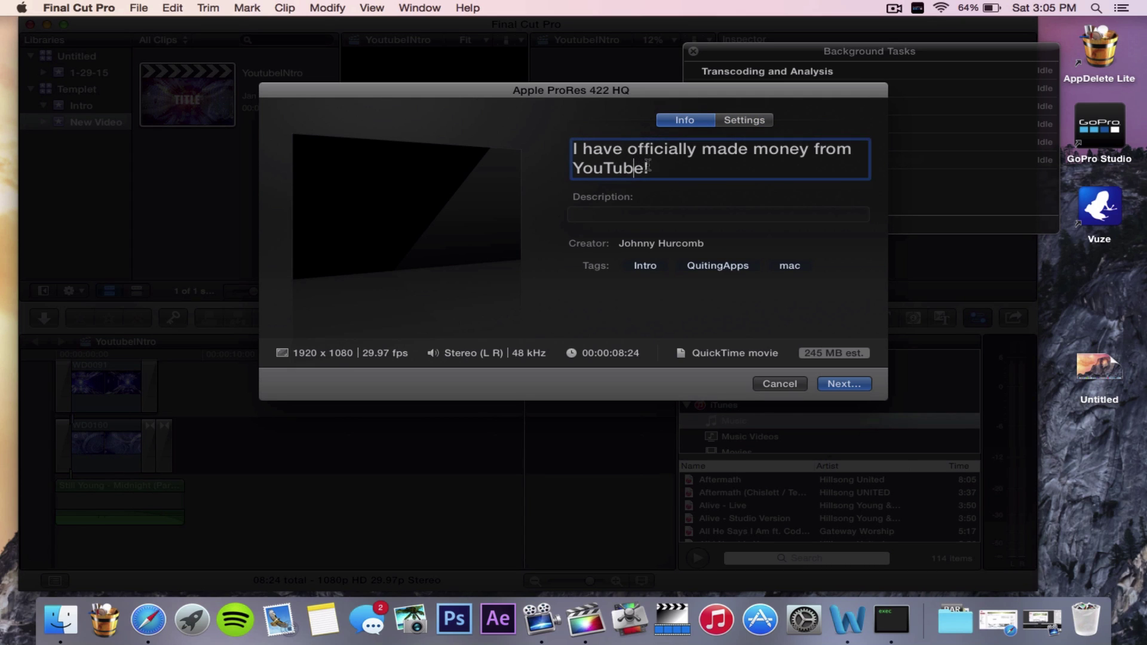
pyautogui.press('super+a')
pyautogui.press('BackSpace')
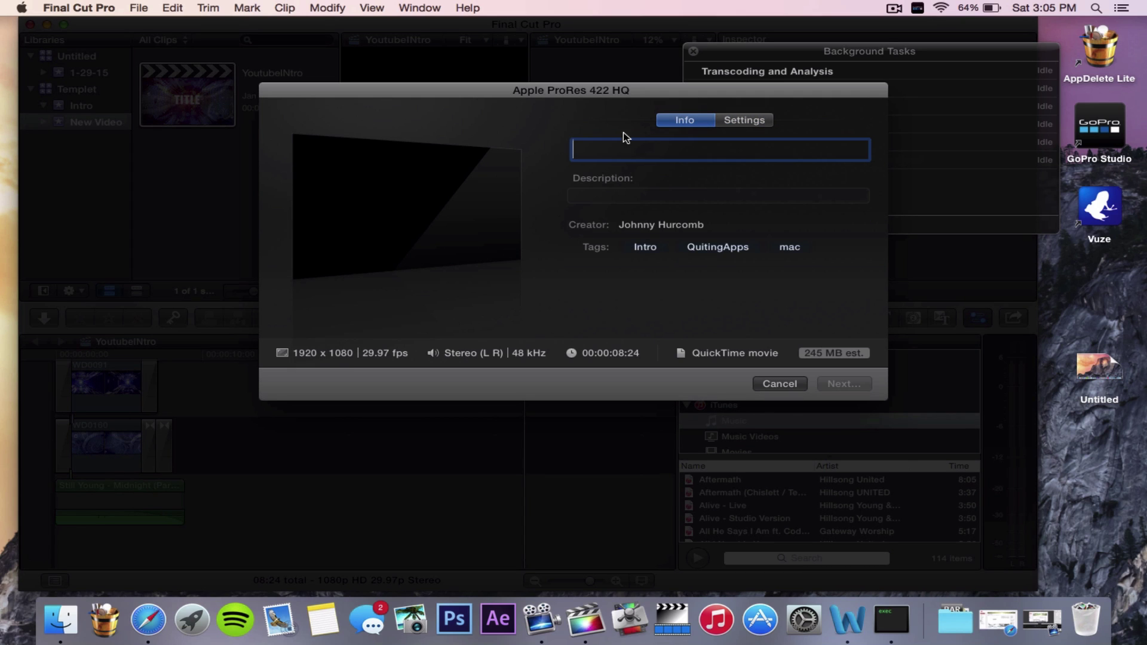
pyautogui.click(747, 120)
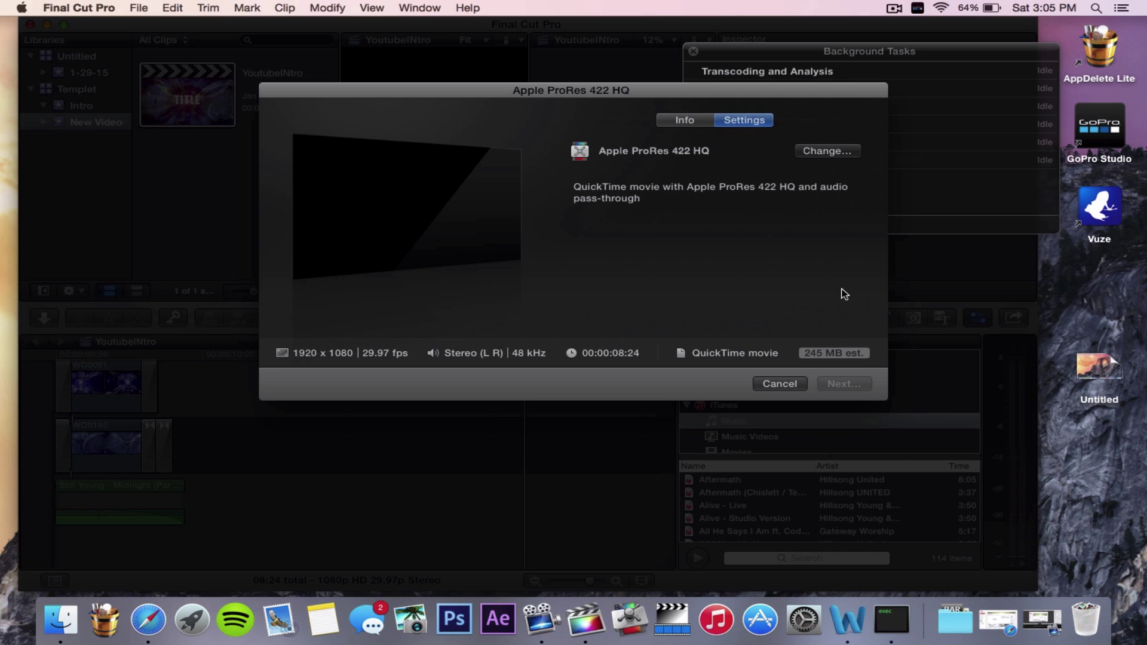
pyautogui.click(816, 153)
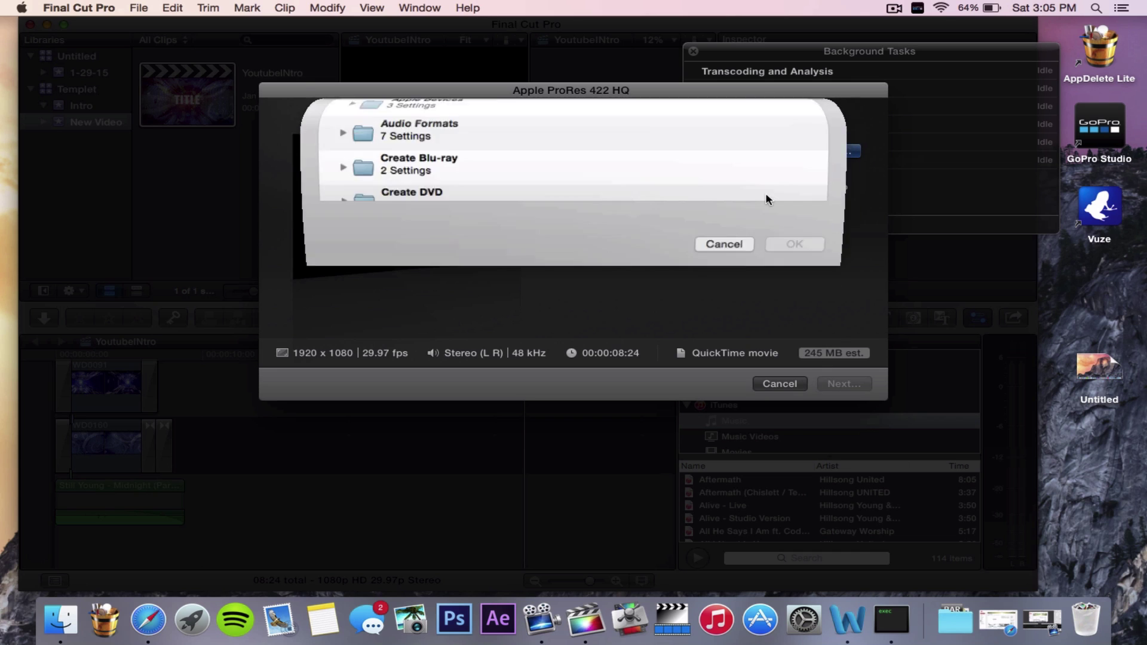
pyautogui.click(705, 350)
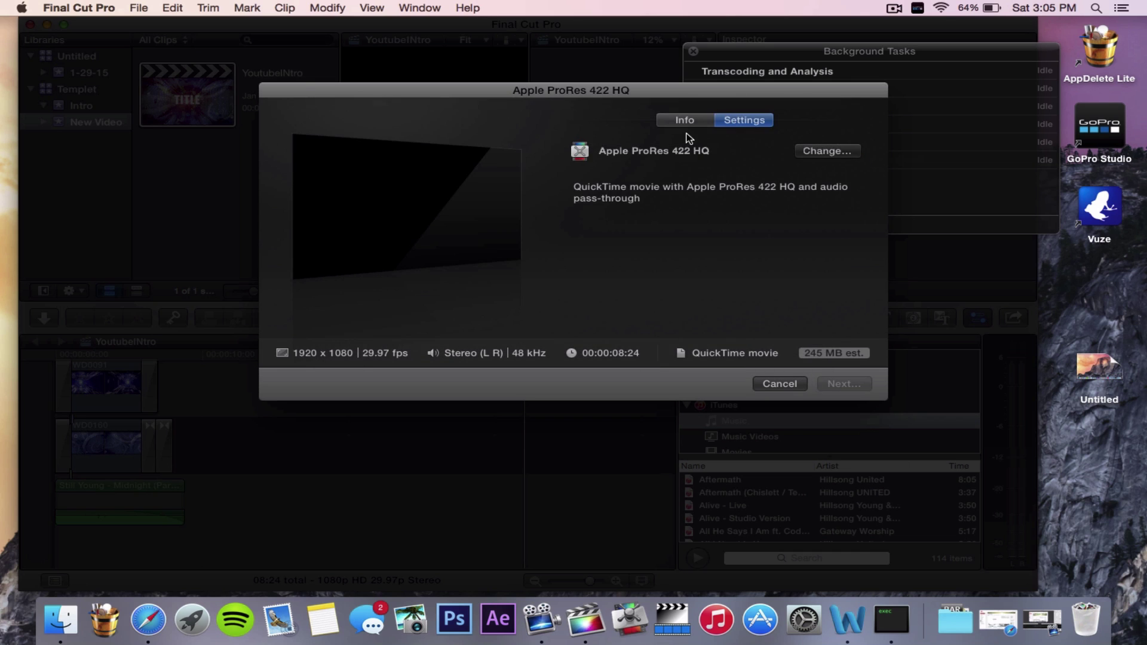
pyautogui.click(686, 122)
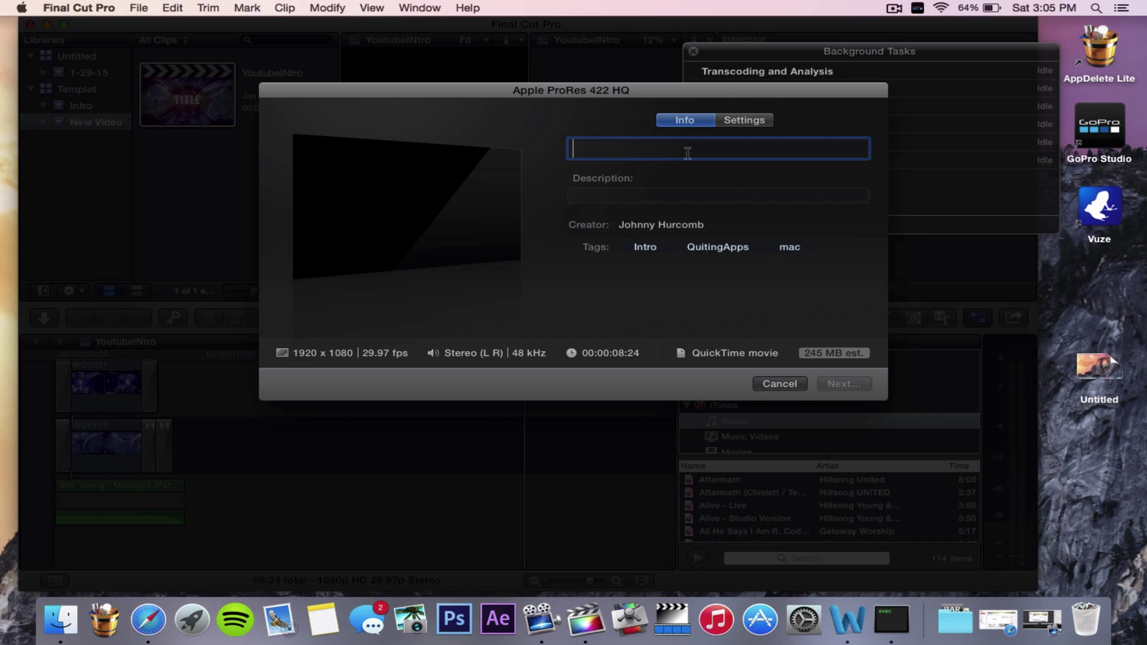
# - Title the export 'Youtube Export' and save it to the Movies folder to start sharing
pyautogui.write('YoutubeX')
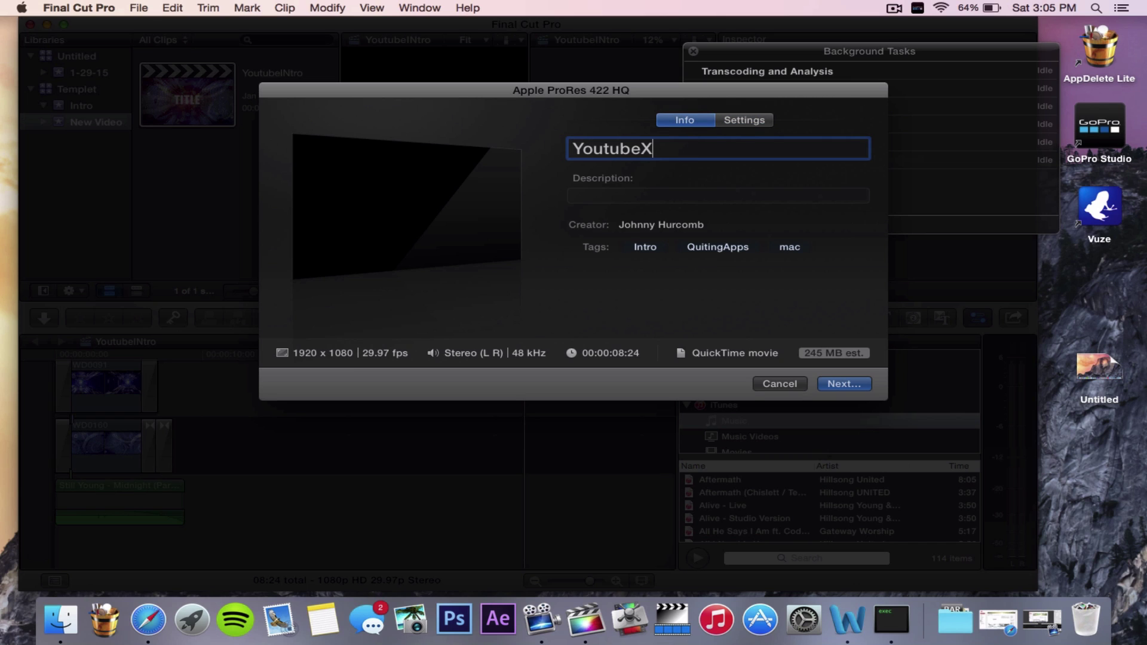
pyautogui.write('pE')
pyautogui.press('BackSpace')
pyautogui.press('BackSpace')
pyautogui.press('BackSpace')
pyautogui.press('BackSpace')
pyautogui.write('X')
pyautogui.write(' E')
pyautogui.click(856, 384)
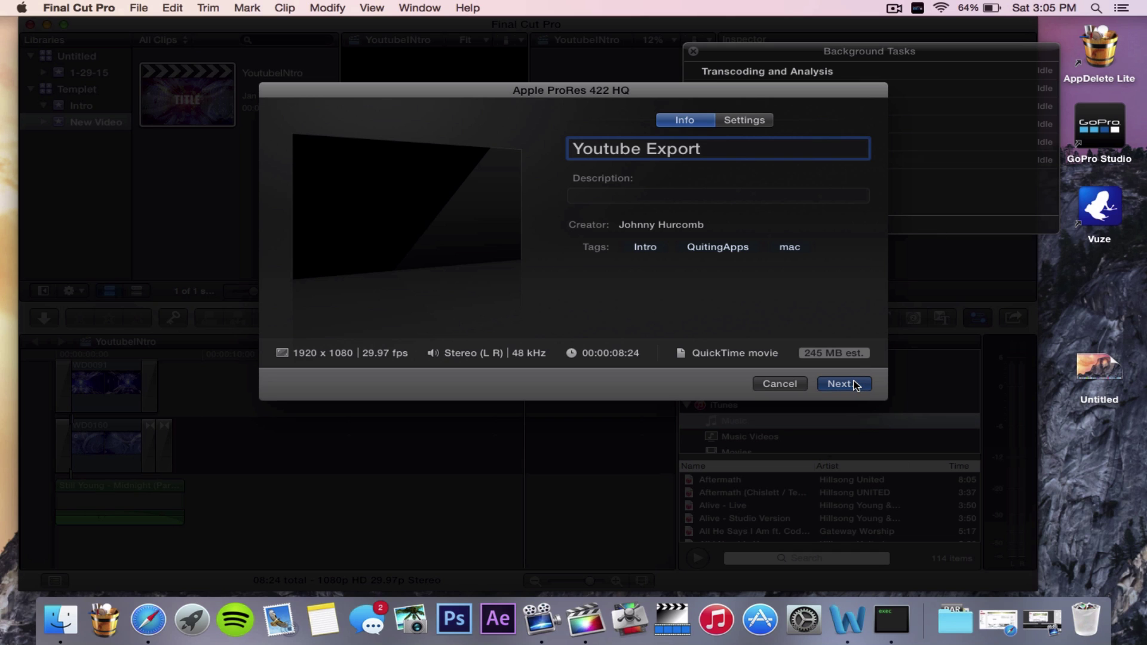
pyautogui.click(697, 186)
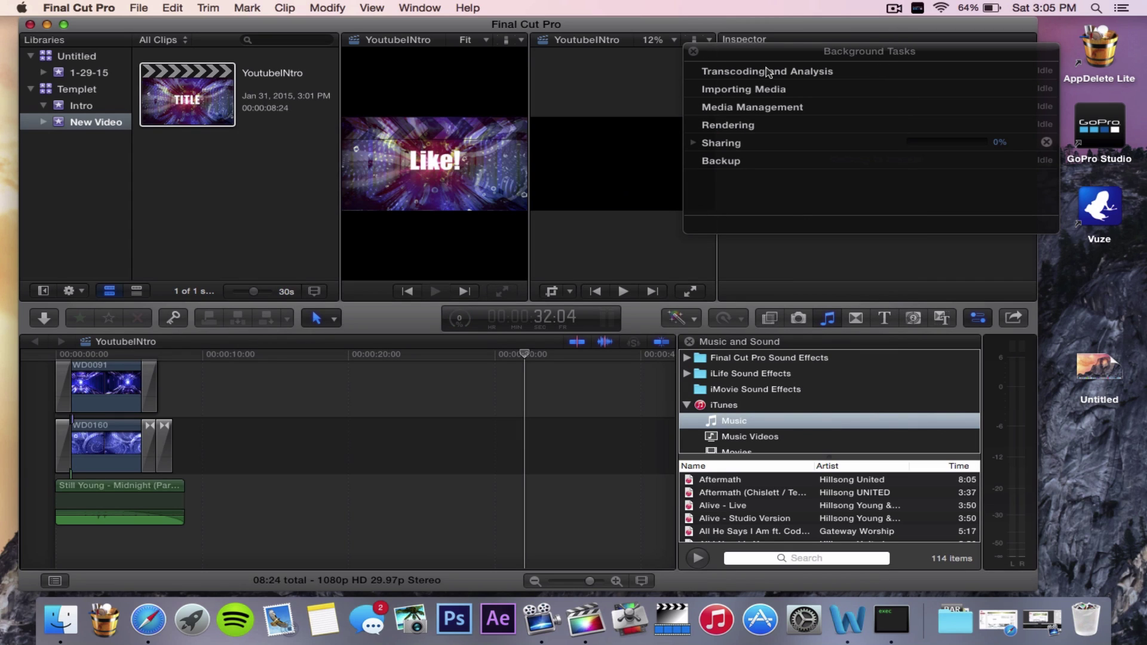
# - Show the Background Tasks window and follow the Sharing progress until the export completes
pyautogui.press('cmd+9')
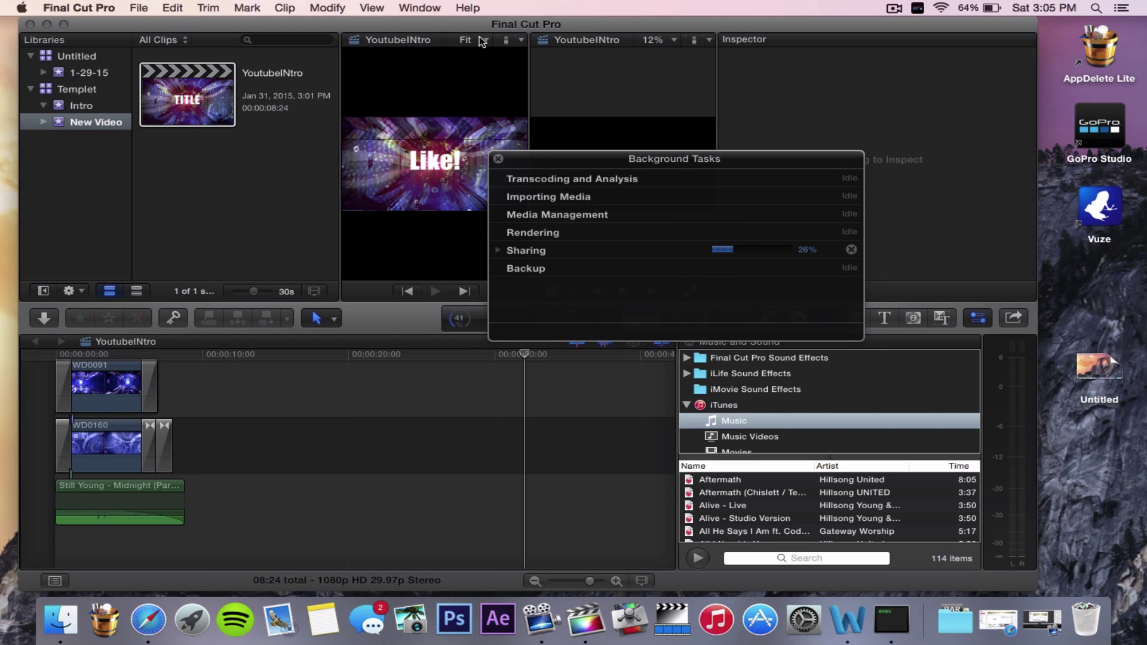
pyautogui.click(407, 8)
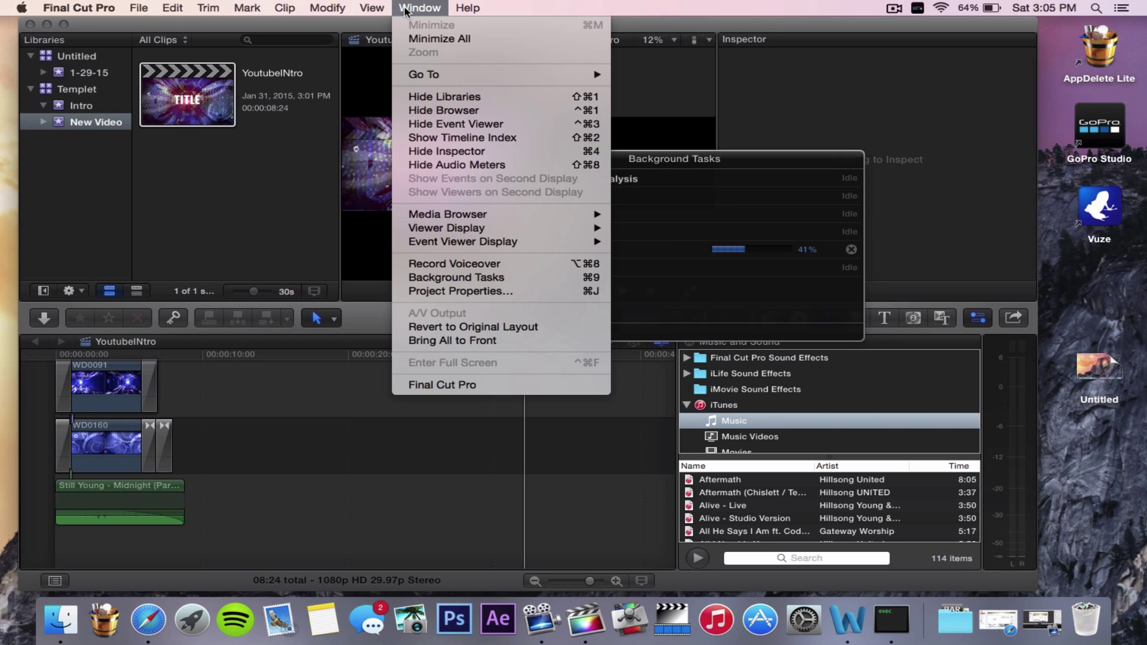
pyautogui.click(446, 281)
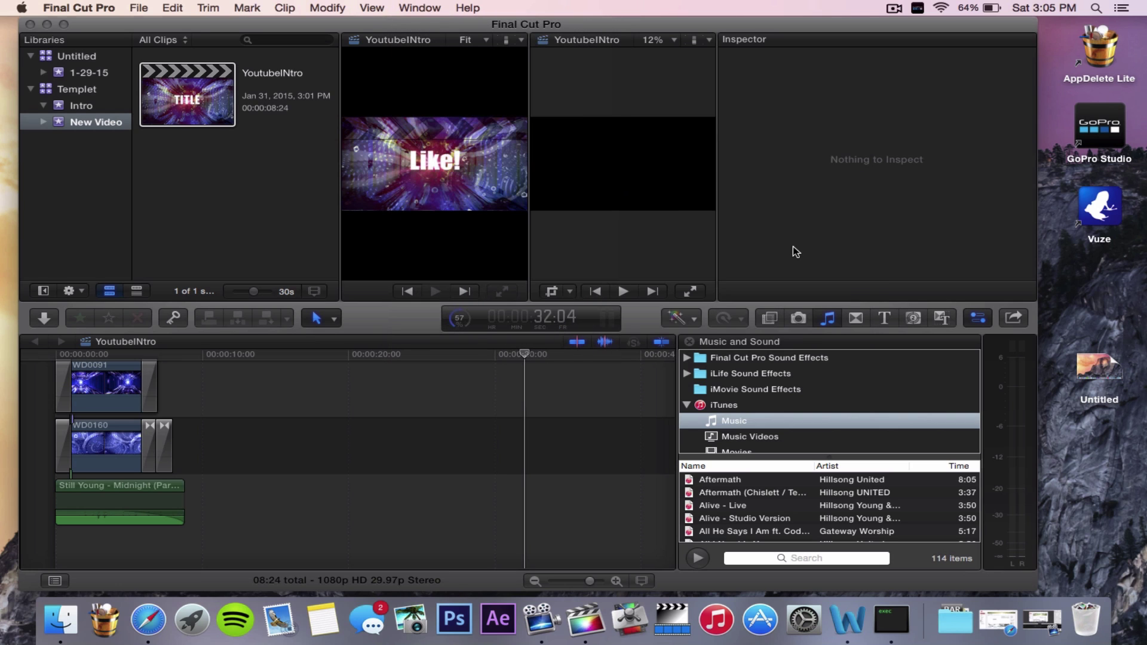
pyautogui.click(436, 8)
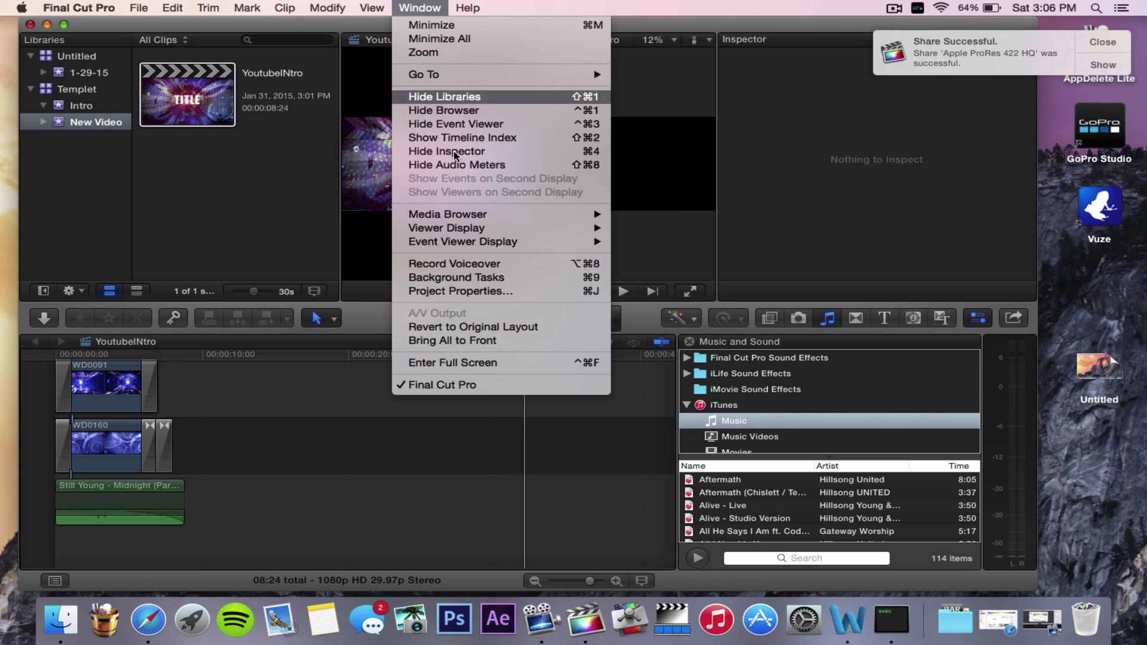
pyautogui.click(456, 277)
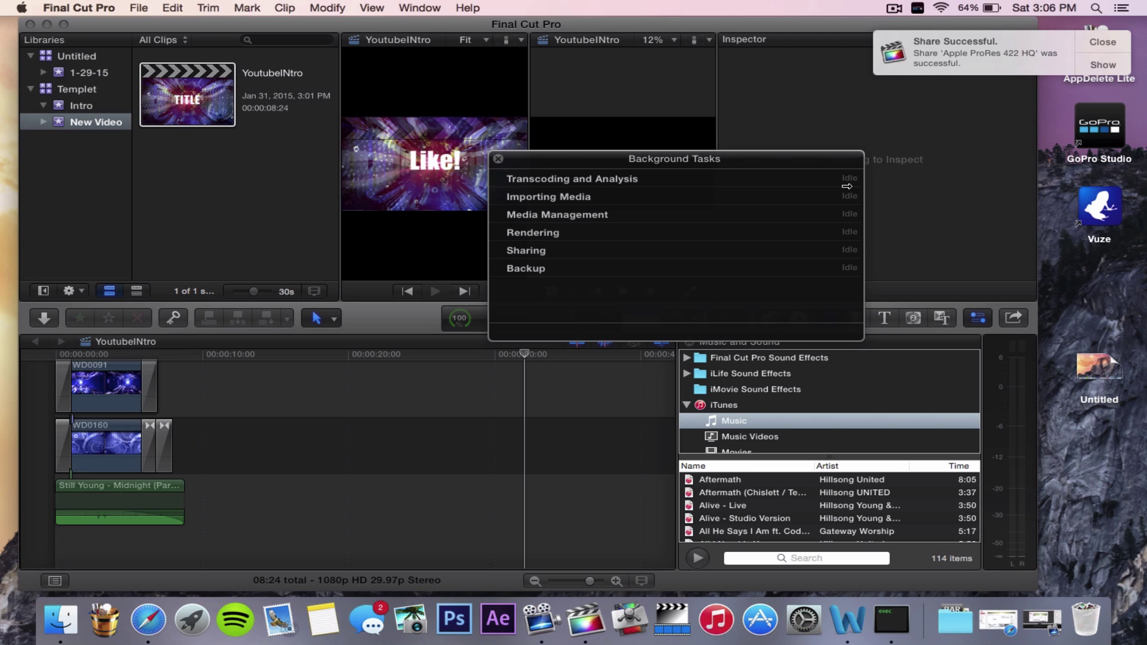
# - Reveal Youtube Export.mov in the Movies folder and preview it with Quick Look
pyautogui.click(1102, 65)
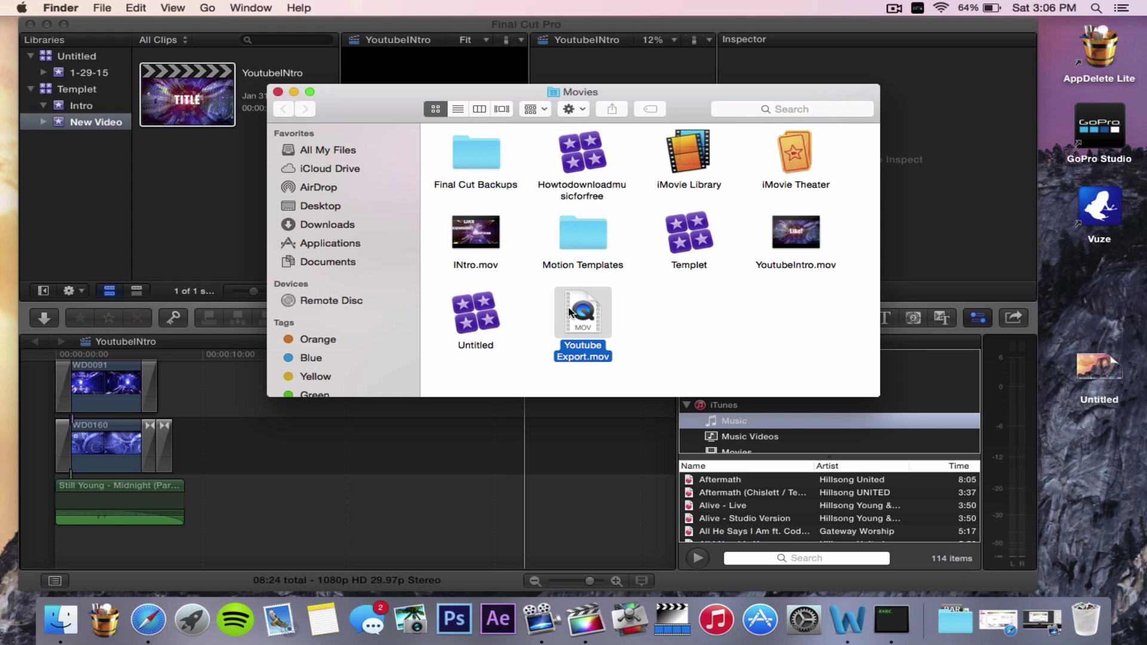
pyautogui.press('space')
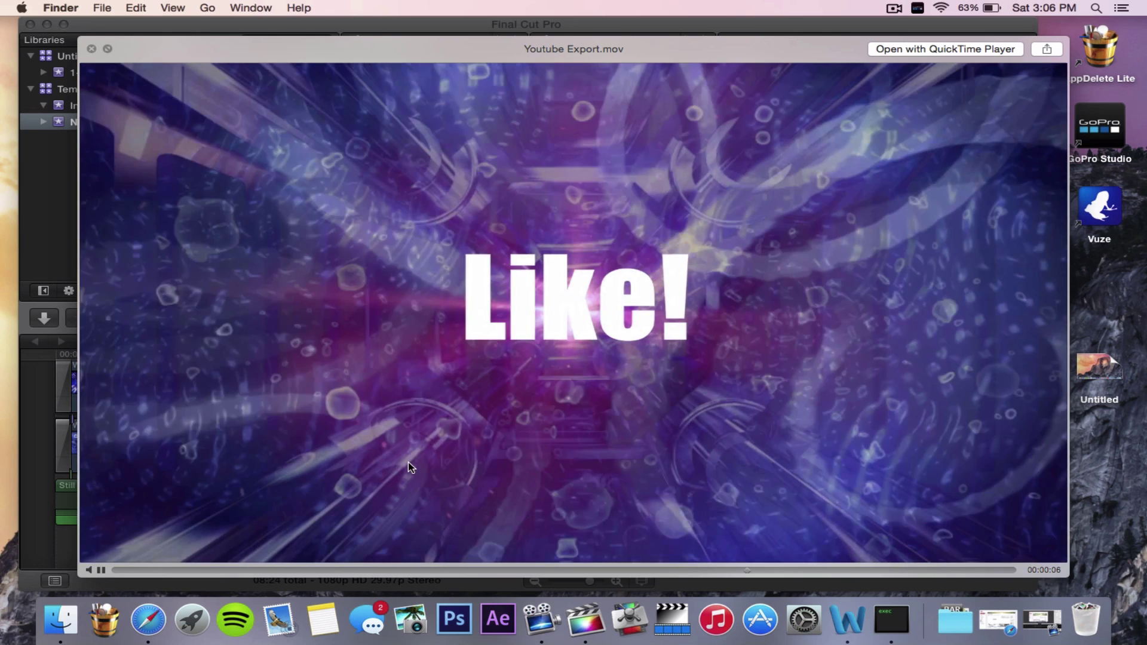
pyautogui.press('space')
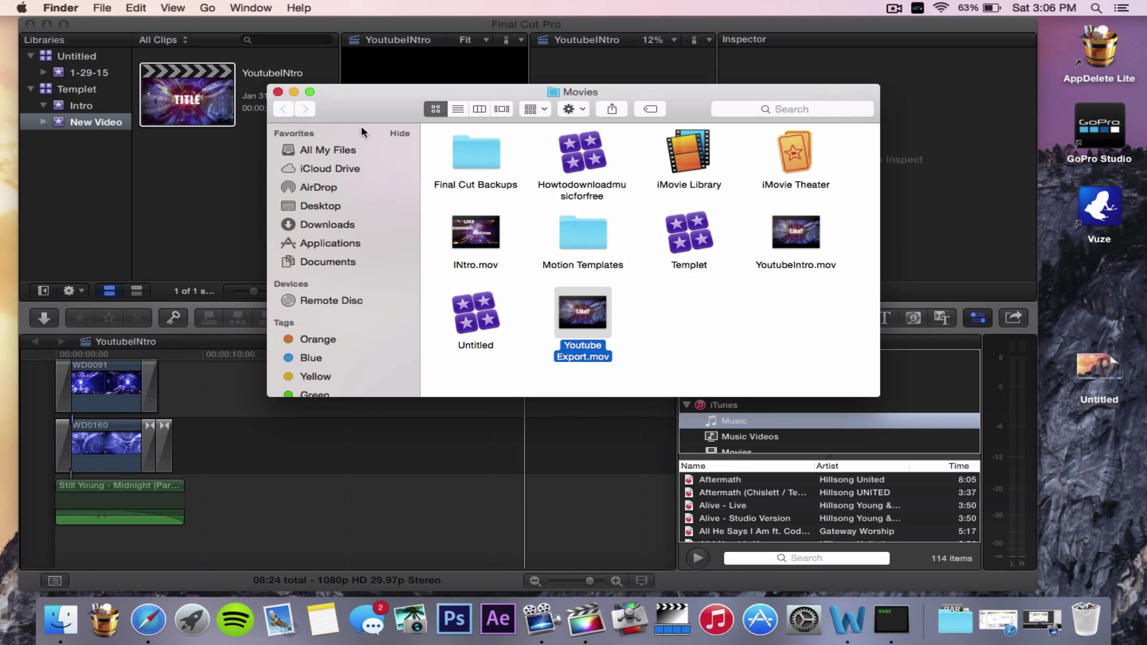
# - Minimize the Movies Finder window and Final Cut Pro to leave only the desktop
pyautogui.click(294, 92)
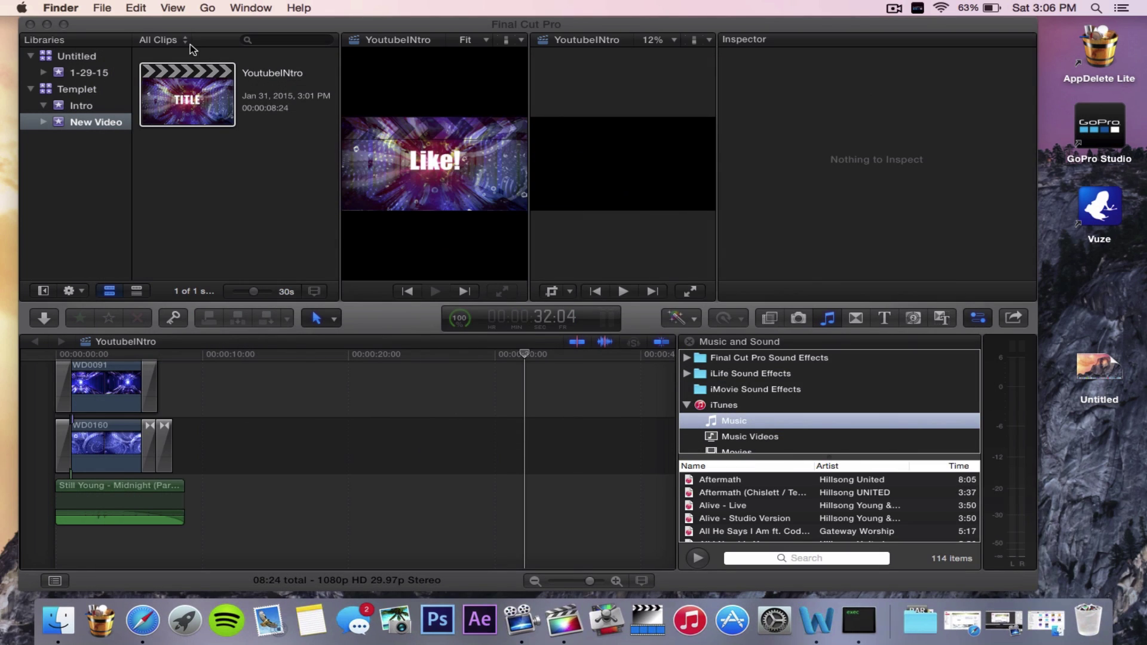
pyautogui.click(47, 24)
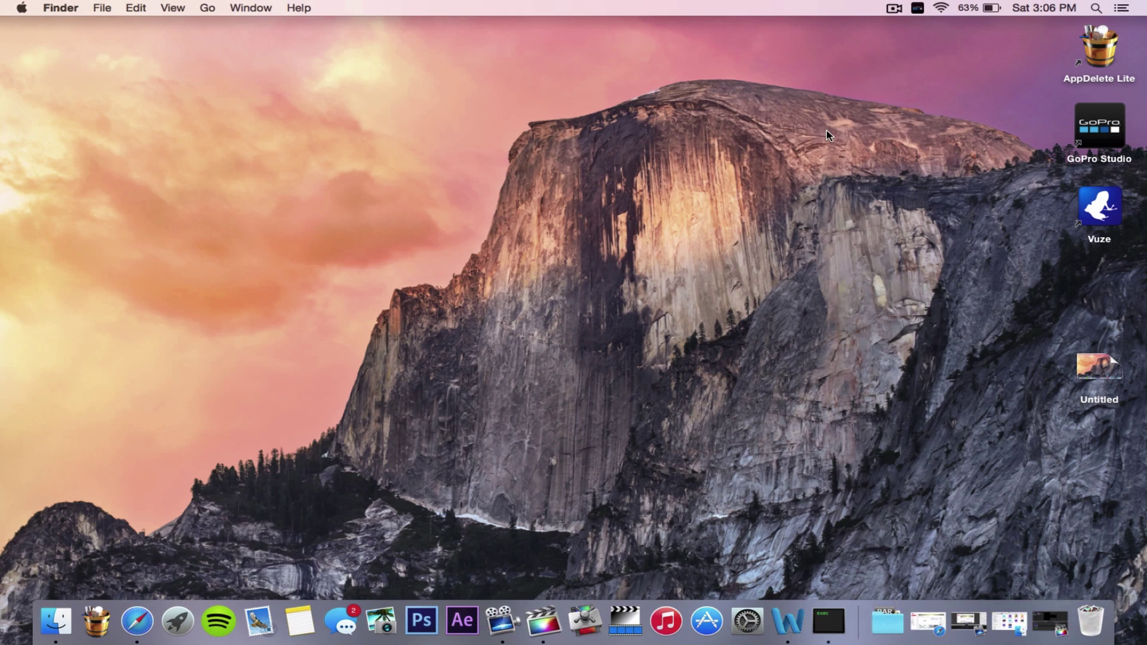